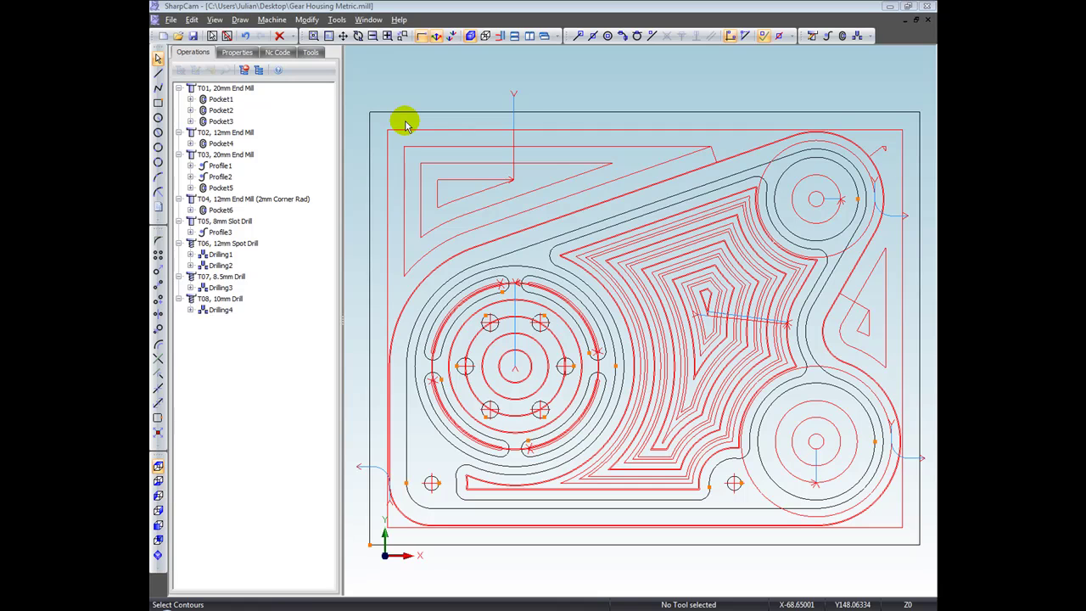
# Step: Show the gear housing's NC code listing and check that Fanuc.mdf is the active definition
pyautogui.click(278, 52)
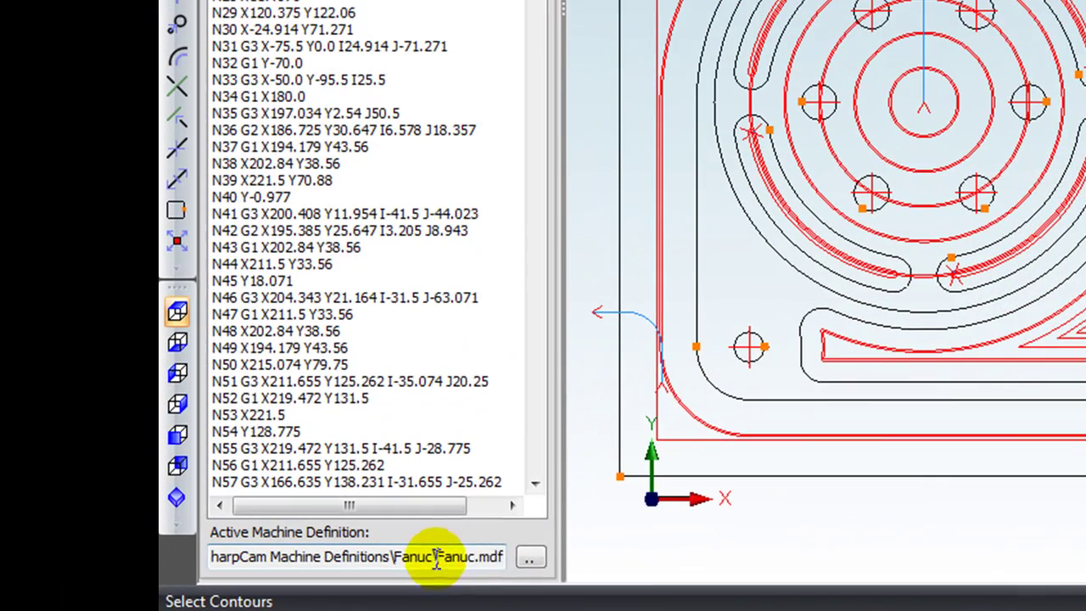
pyautogui.moveTo(436, 557); pyautogui.dragTo(501, 556)
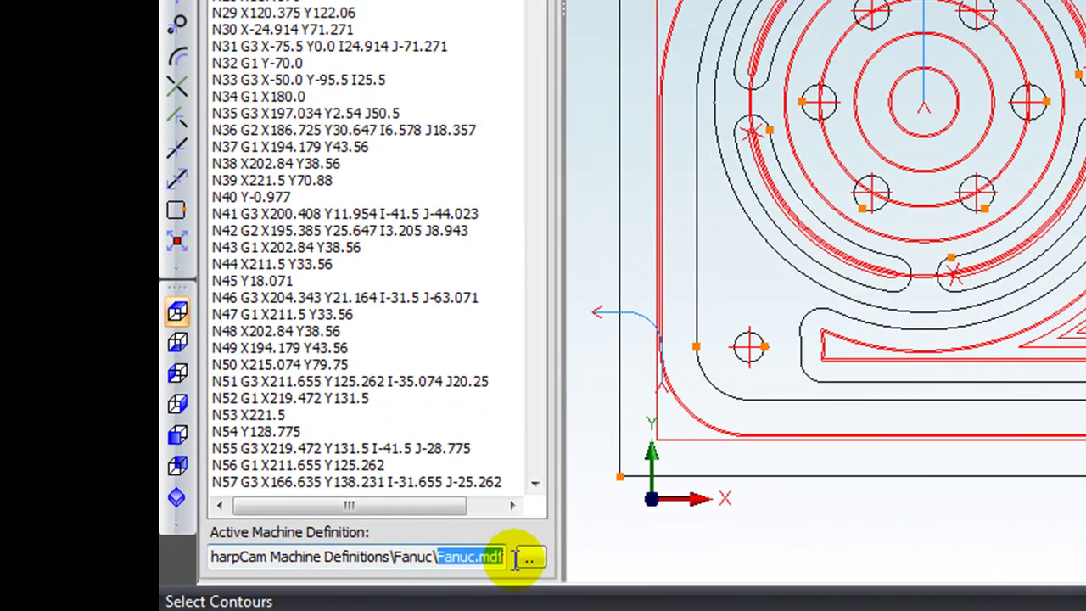
pyautogui.click(490, 556)
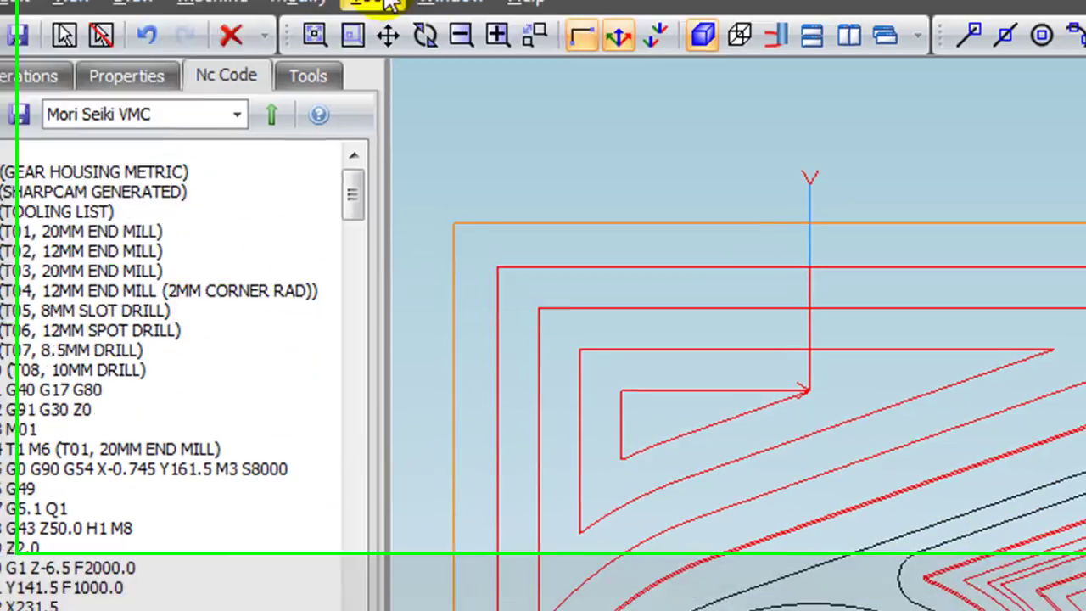
# Step: Open Tools > Configure Machine Definition for the Gear Housing Metric part
pyautogui.click(383, 2)
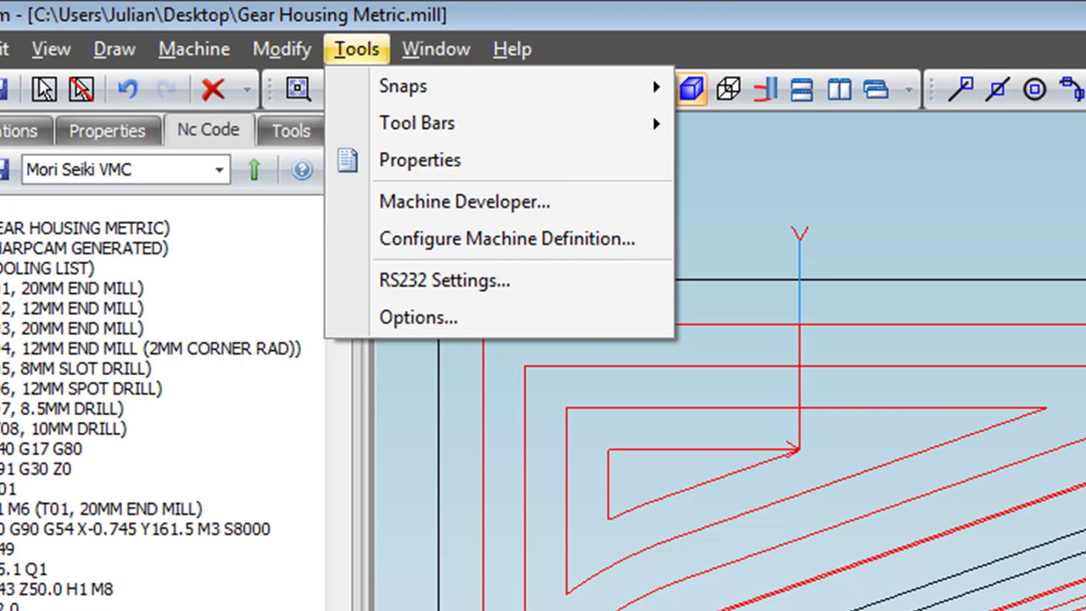
pyautogui.press('Escape')
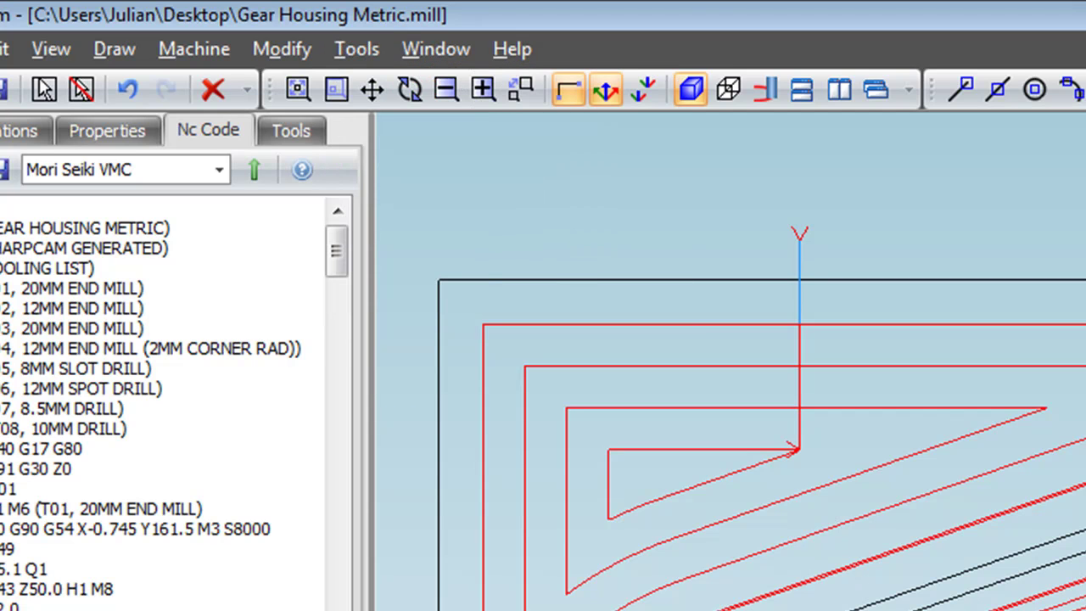
pyautogui.click(344, 48)
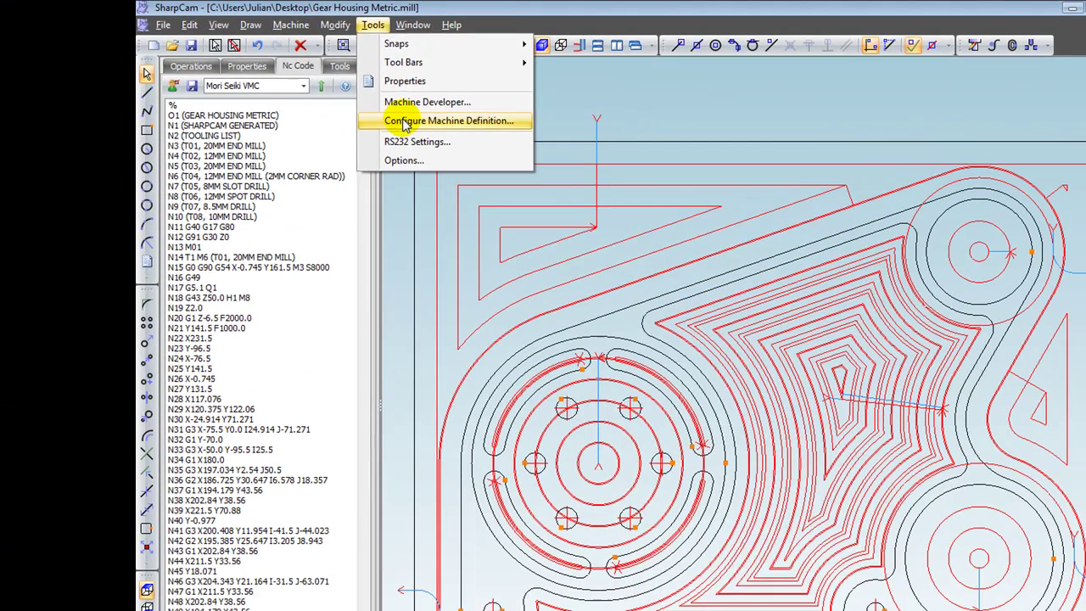
pyautogui.click(424, 239)
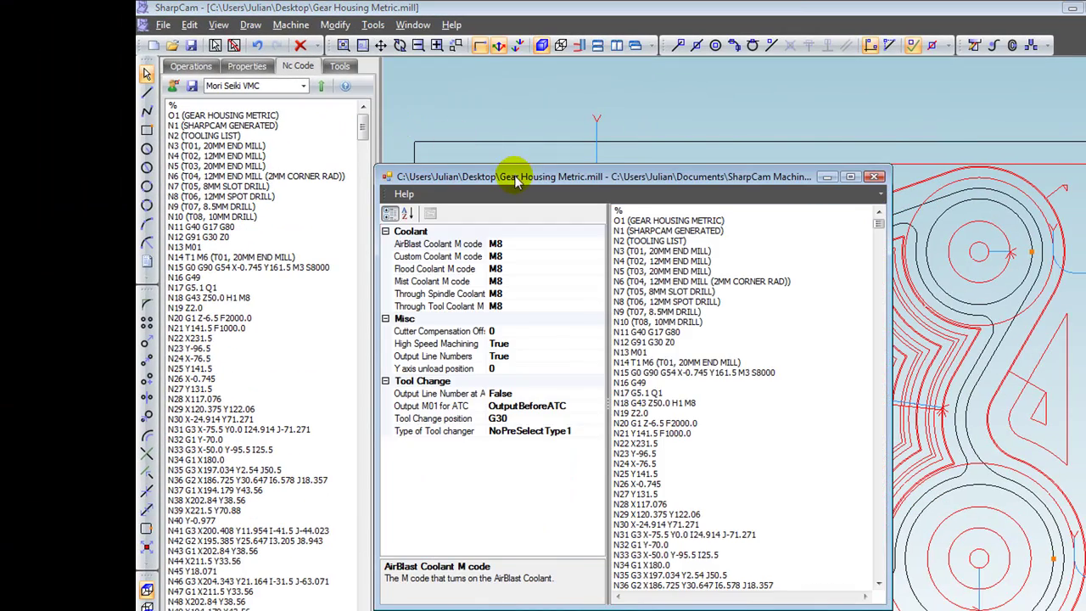
pyautogui.moveTo(516, 182); pyautogui.dragTo(519, 161)
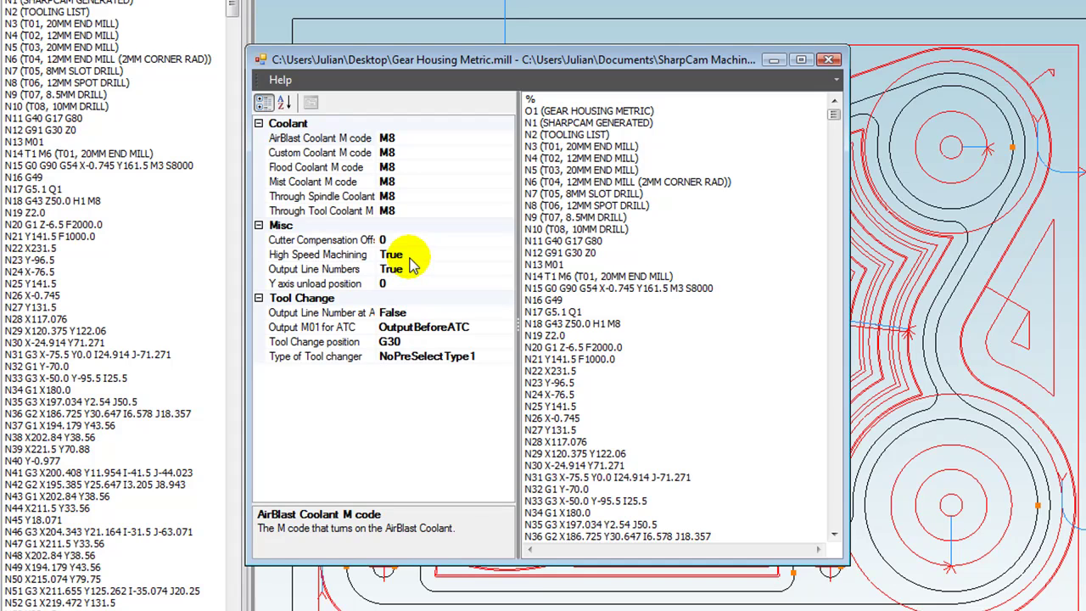
# Step: Set High Speed Machining to False, removing the G5.1 Q1 line from the NC preview
pyautogui.click(346, 254)
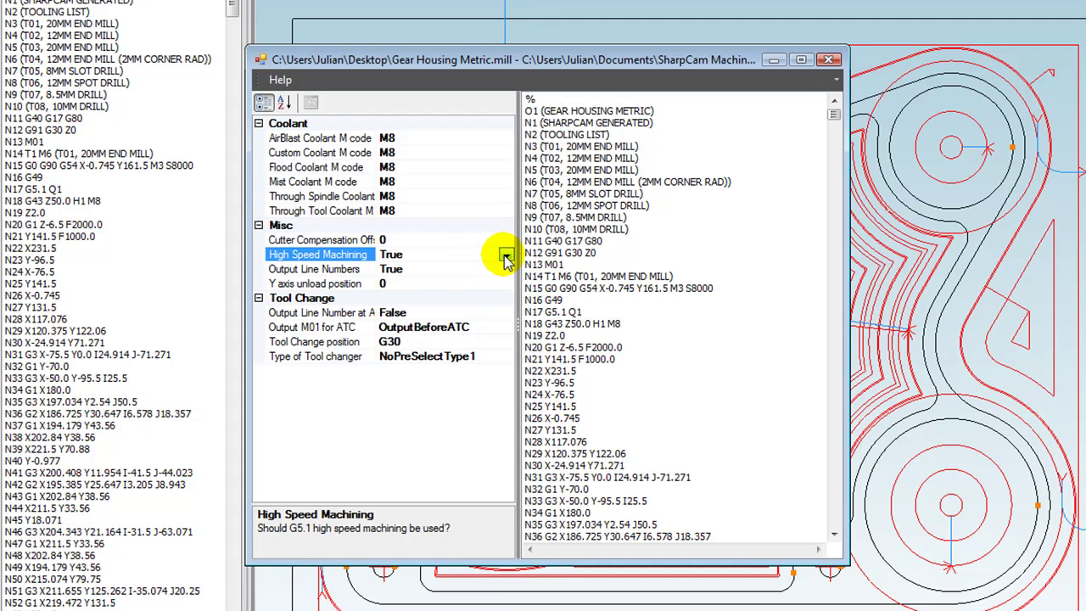
pyautogui.moveTo(545, 312); pyautogui.dragTo(630, 323)
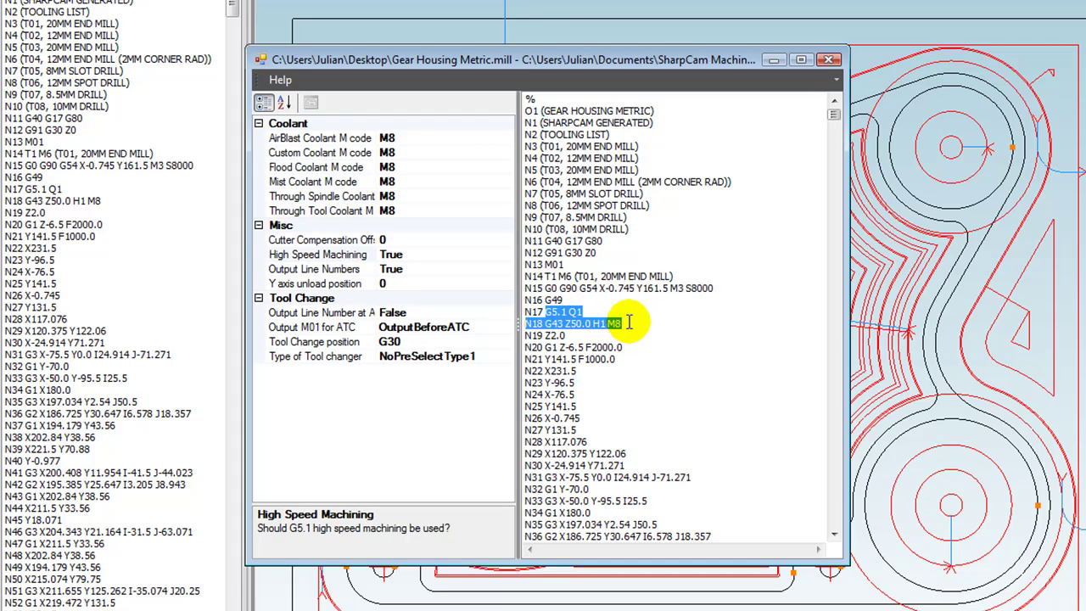
pyautogui.click(504, 257)
pyautogui.click(504, 257)
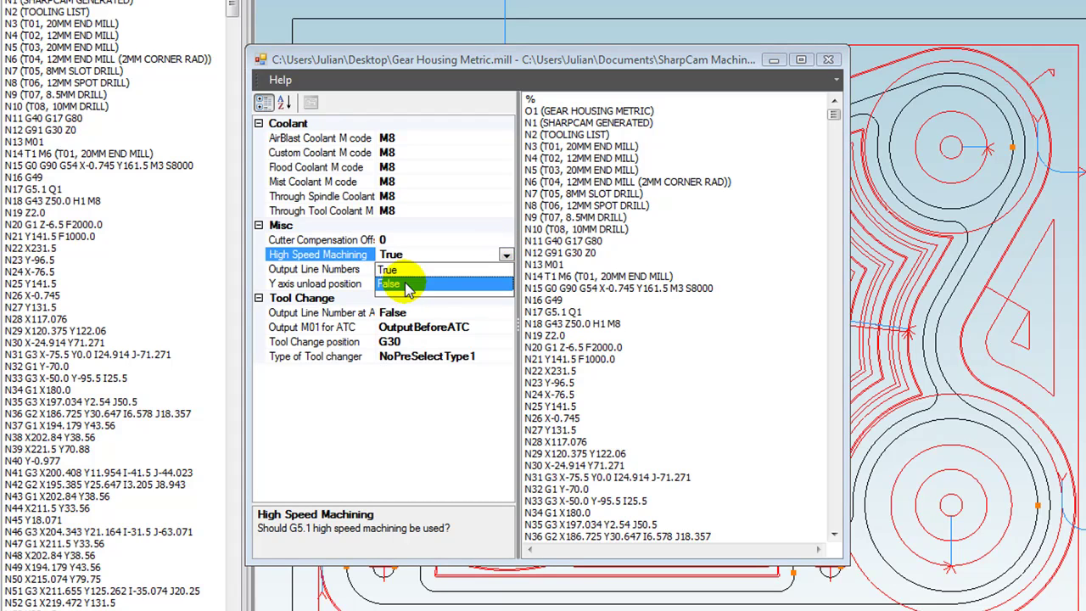
pyautogui.click(390, 284)
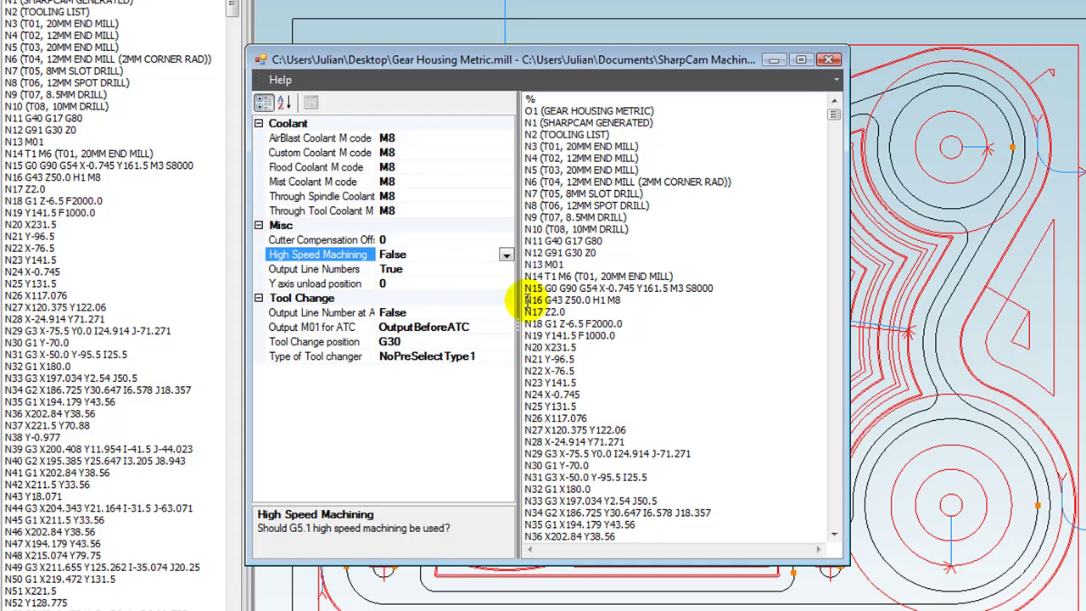
# Step: Set Output Line Numbers to False so no N line numbers are output
pyautogui.click(499, 270)
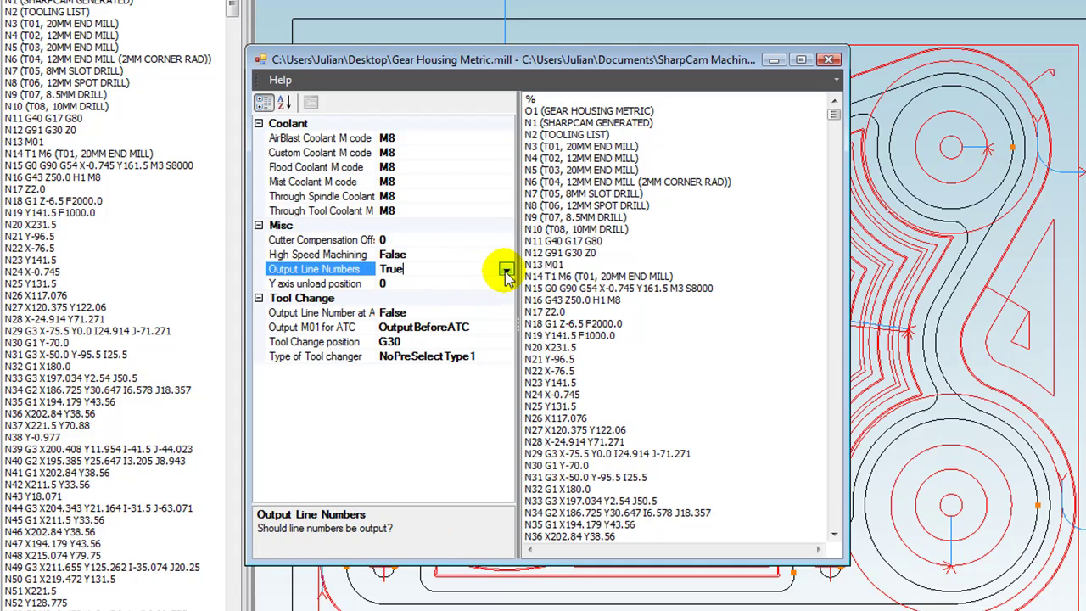
pyautogui.click(505, 269)
pyautogui.click(443, 301)
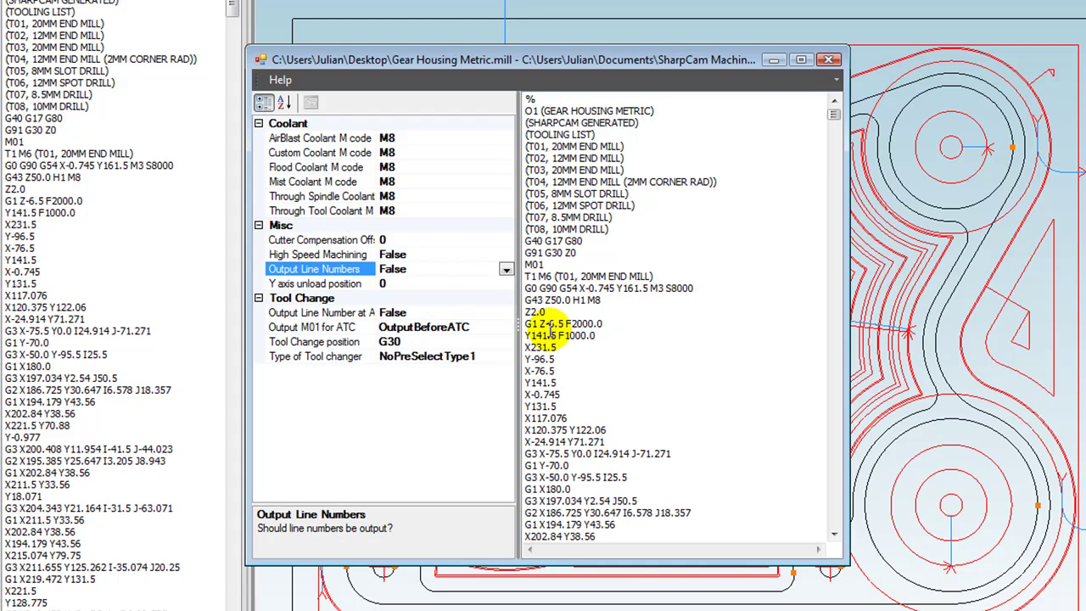
# Step: Set the Tool Change position to G28, producing a G91 G28 Z0 line
pyautogui.click(395, 341)
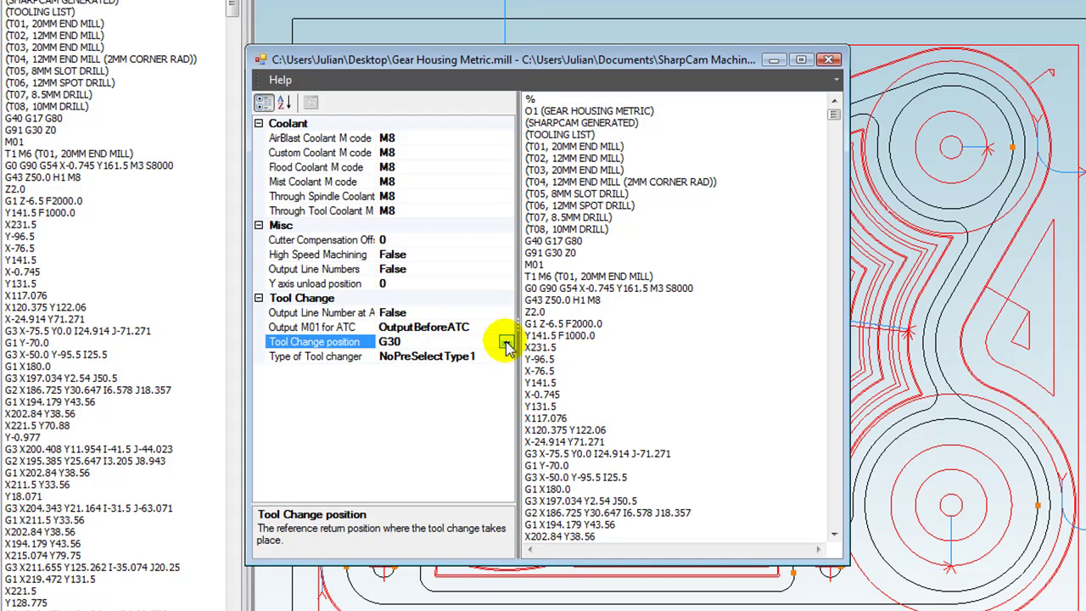
pyautogui.click(506, 343)
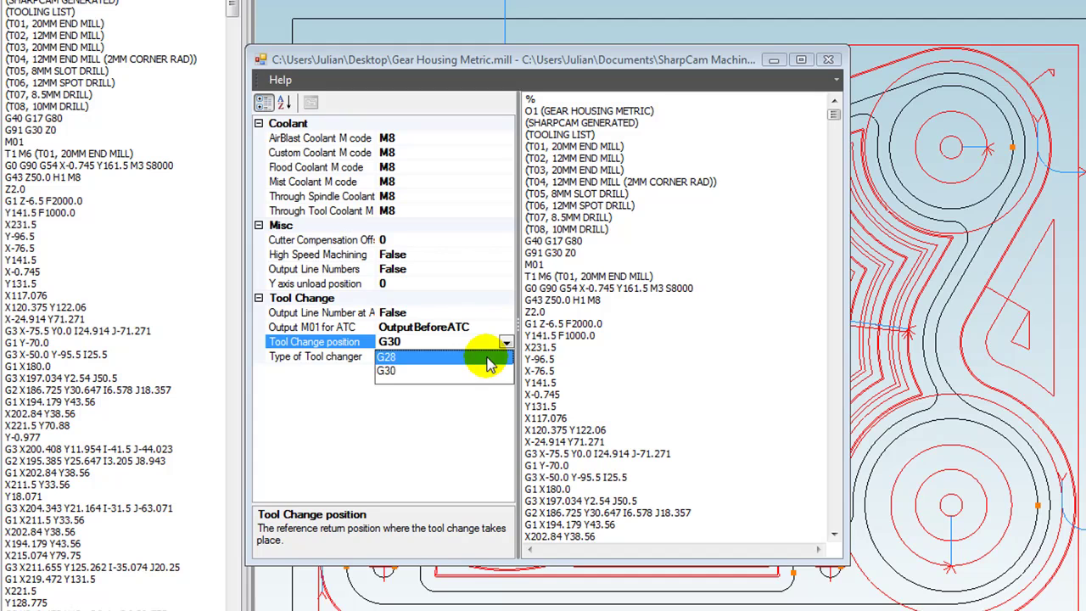
pyautogui.click(490, 359)
pyautogui.doubleClick(555, 252)
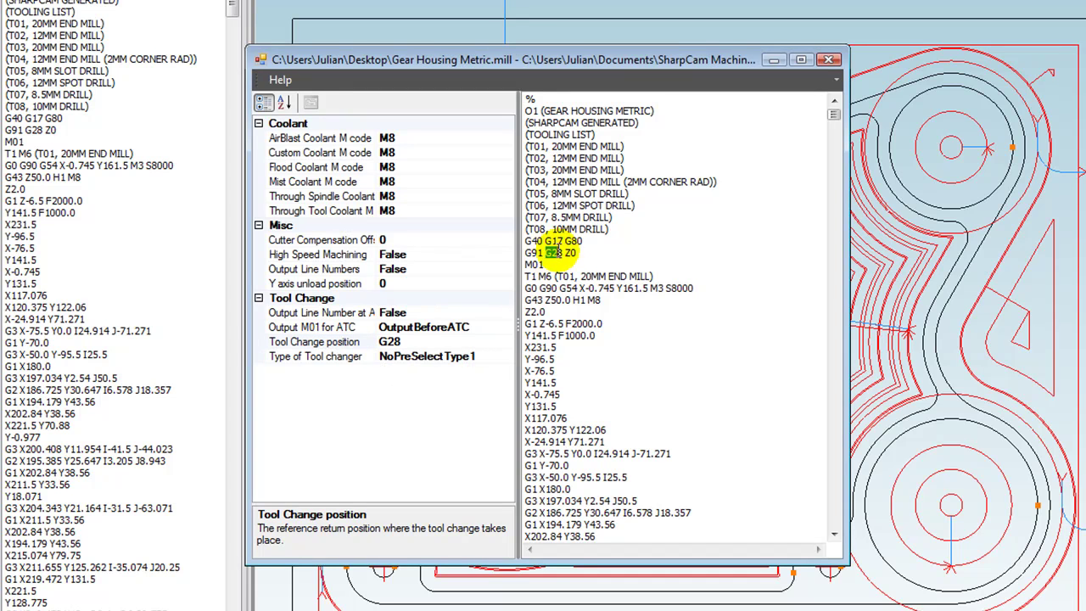
pyautogui.click(560, 289)
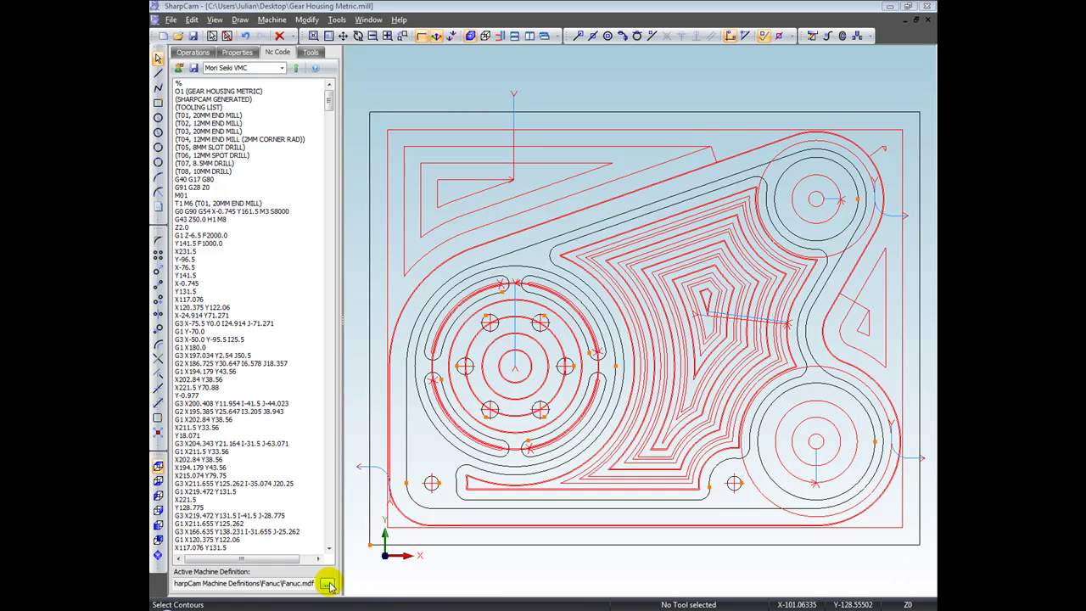
# Step: Load Hass VF.mdf from the SharpCam Machine Definitions Hass VF folder
pyautogui.click(328, 583)
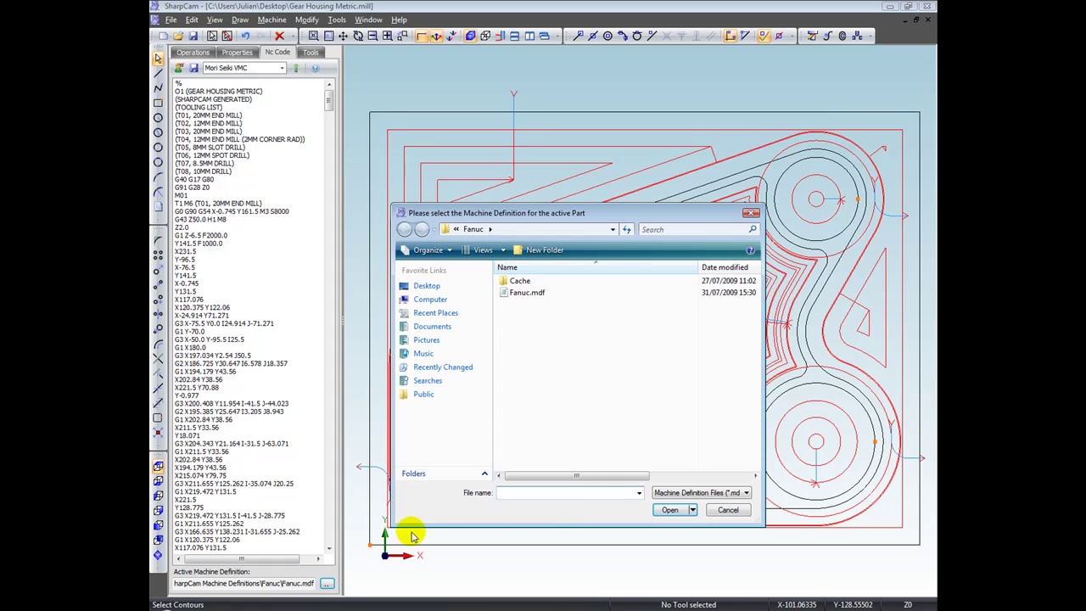
pyautogui.click(457, 230)
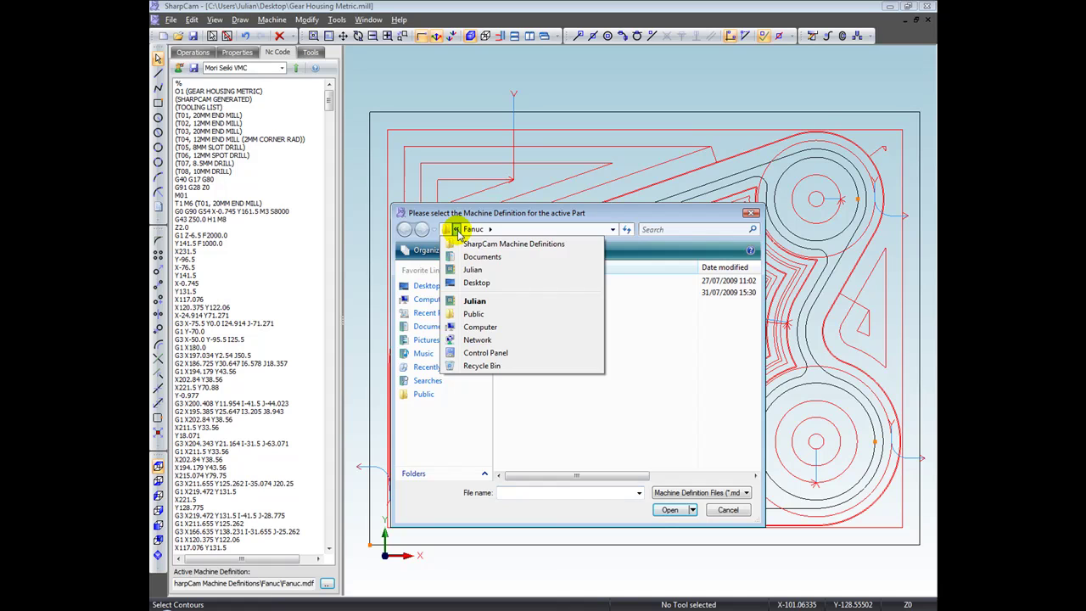
pyautogui.click(475, 241)
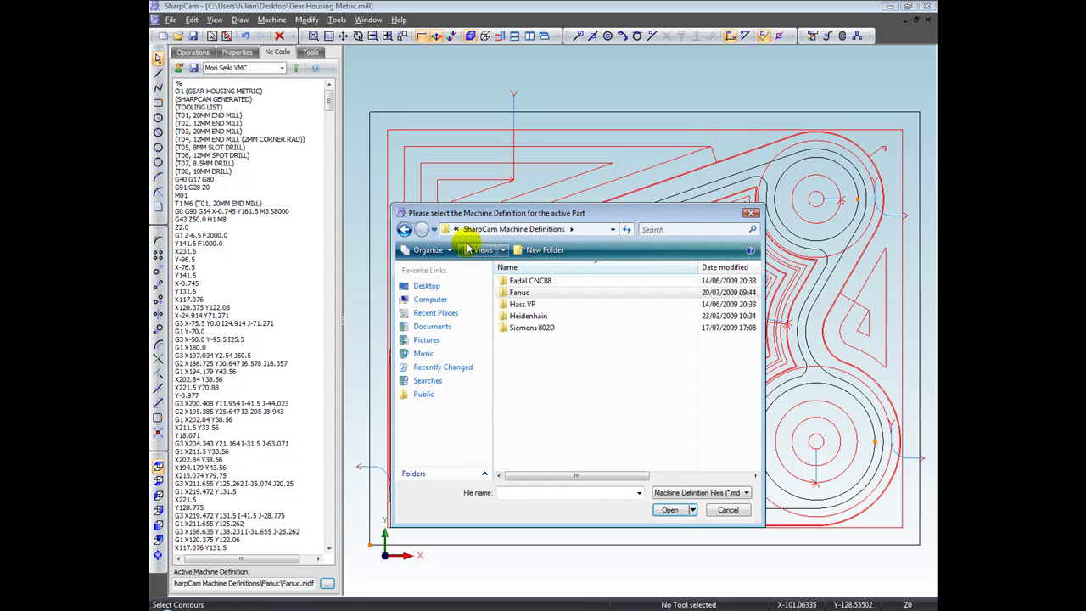
pyautogui.doubleClick(533, 304)
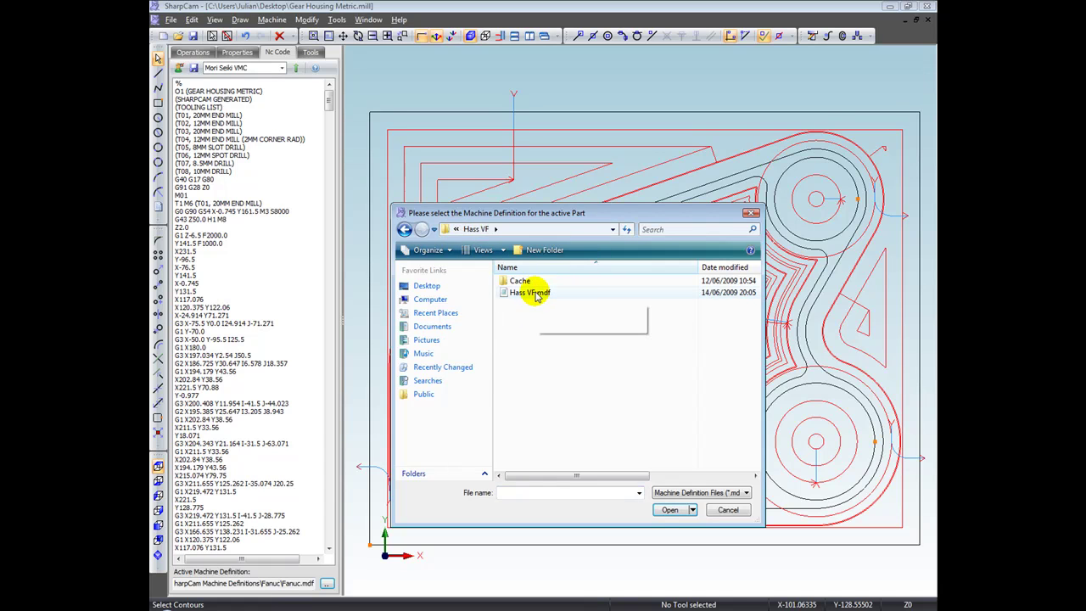
pyautogui.doubleClick(531, 293)
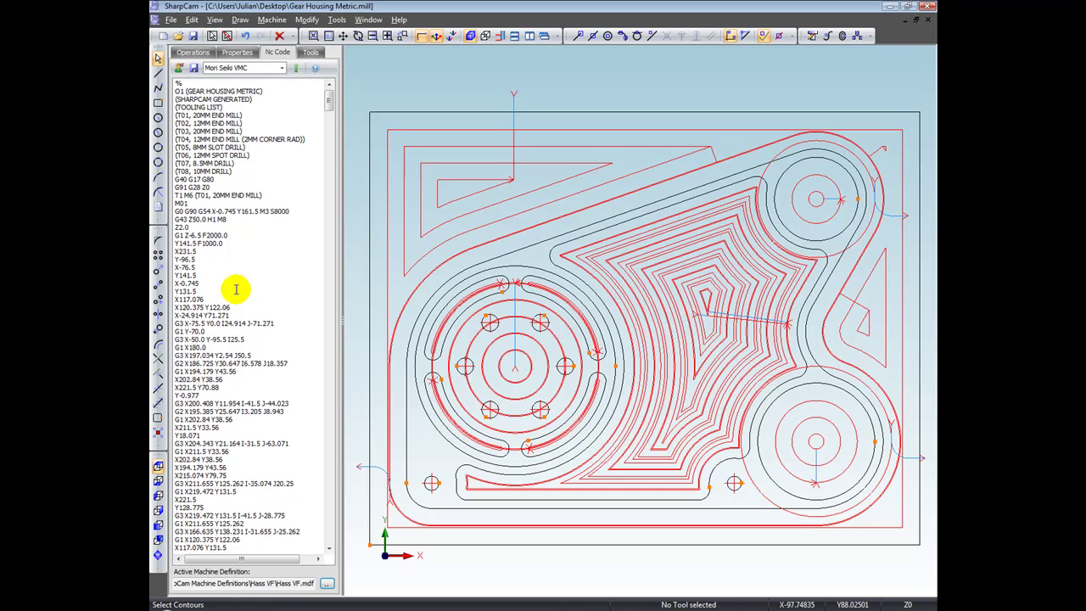
pyautogui.click(337, 20)
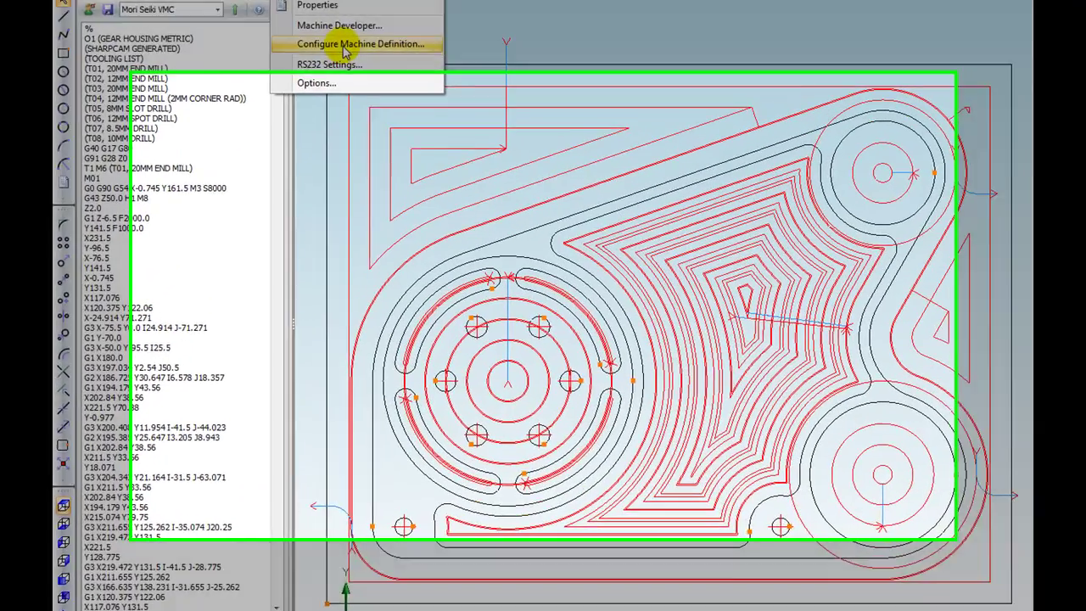
pyautogui.click(343, 47)
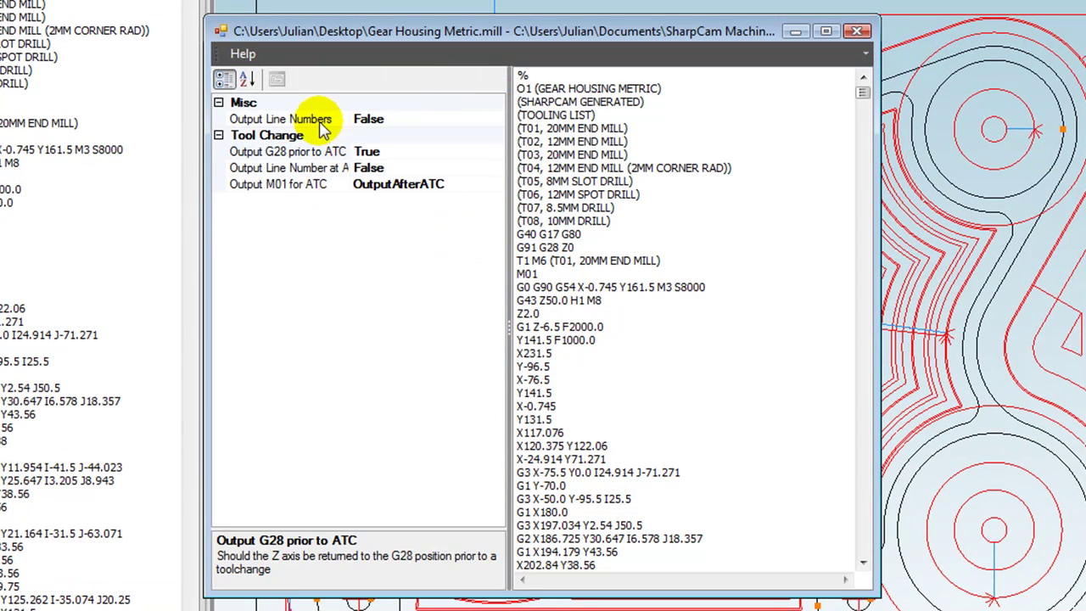
pyautogui.click(301, 153)
pyautogui.click(297, 168)
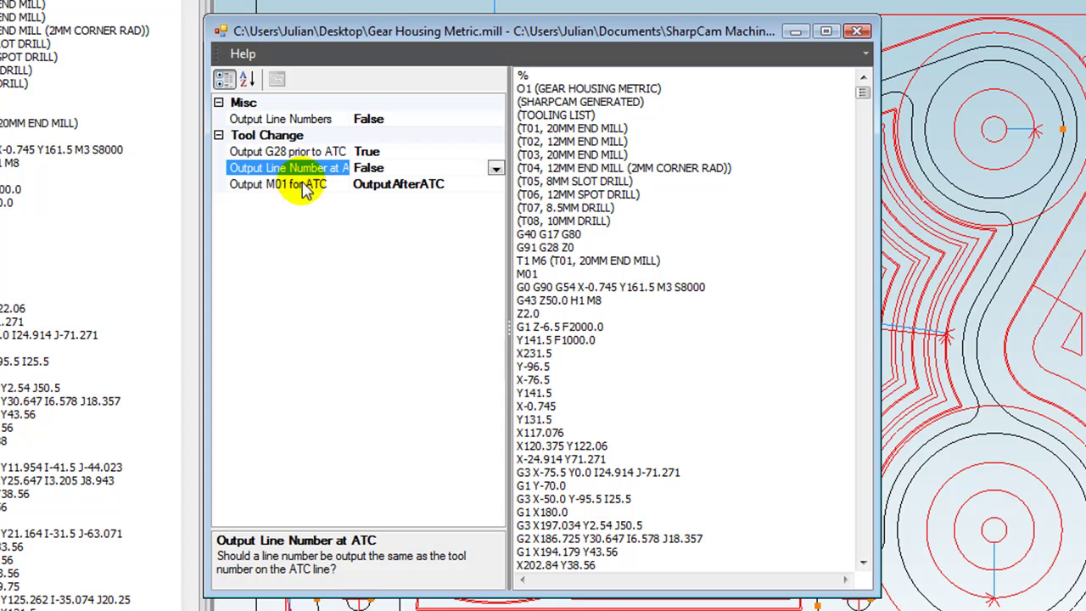
pyautogui.click(305, 187)
pyautogui.click(299, 168)
pyautogui.click(293, 152)
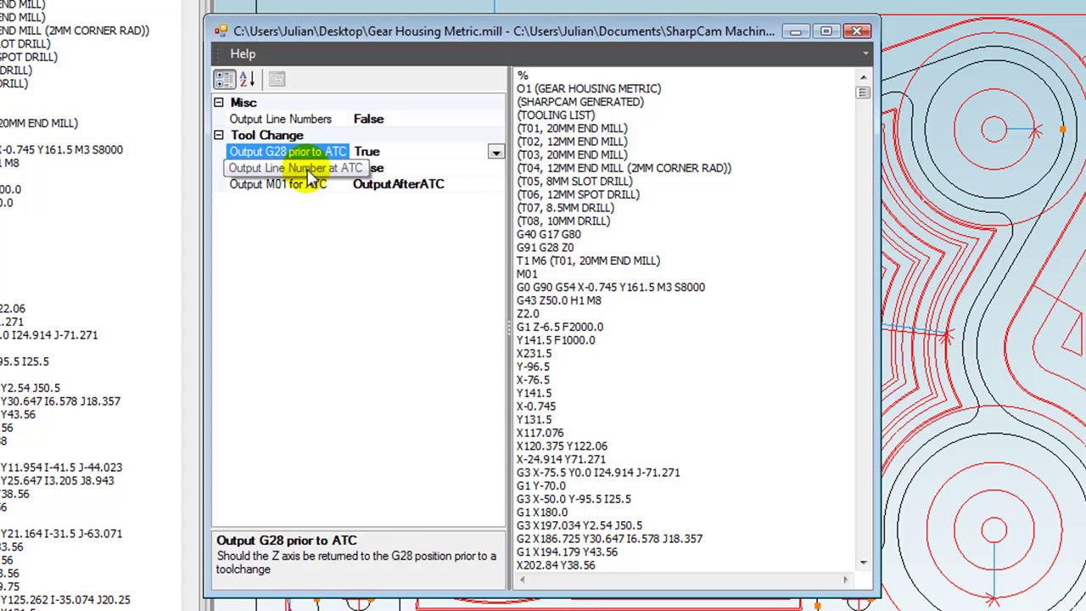
pyautogui.click(297, 167)
pyautogui.click(306, 186)
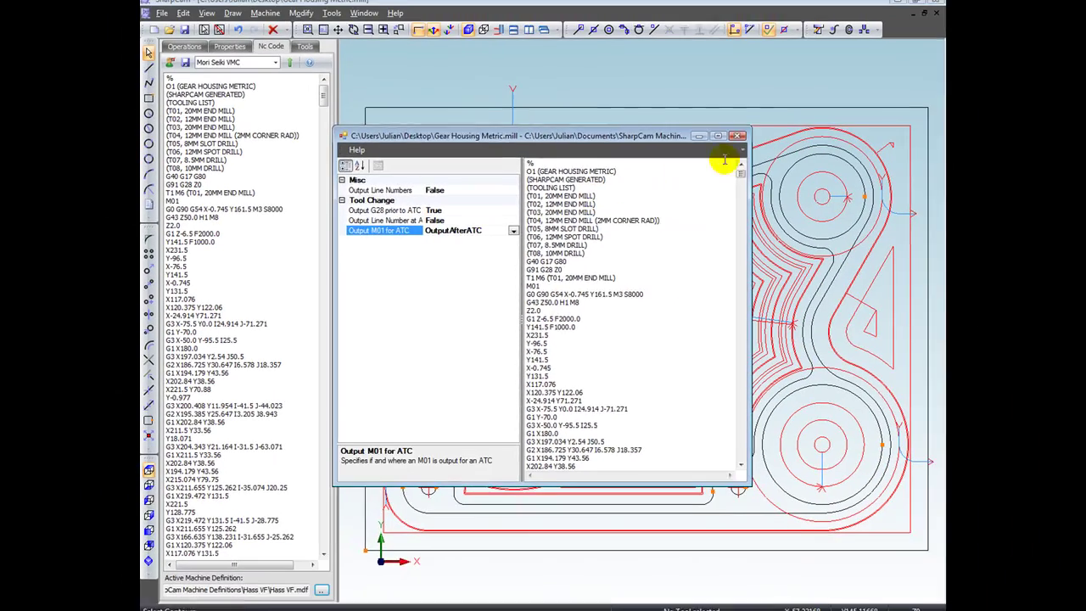
pyautogui.click(856, 30)
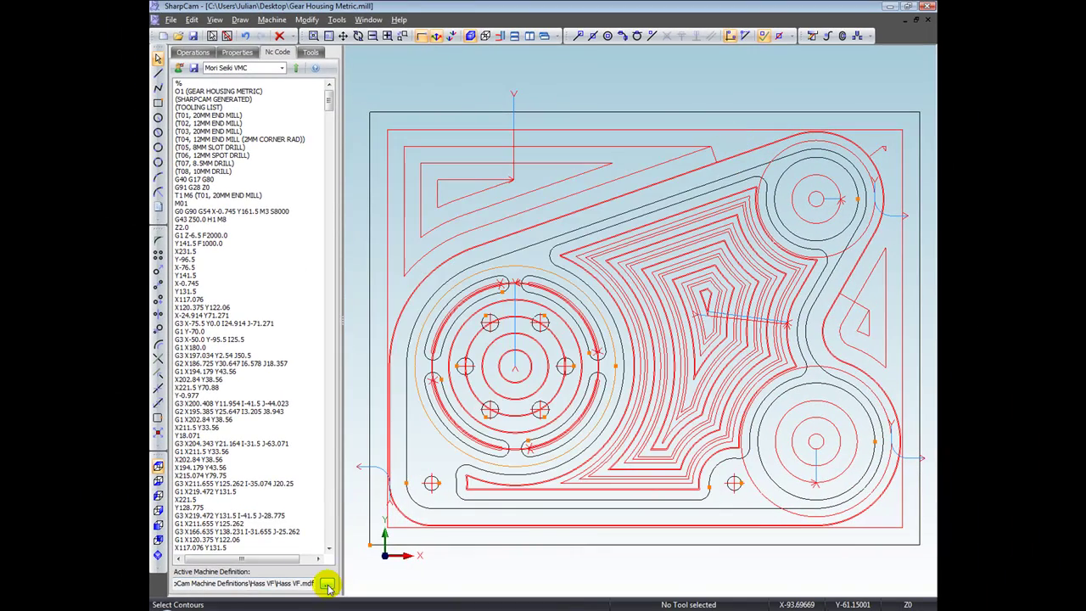
# Step: Load Fadal CNC88.mdf from the SharpCam Machine Definitions Fadal CNC88 folder
pyautogui.click(326, 583)
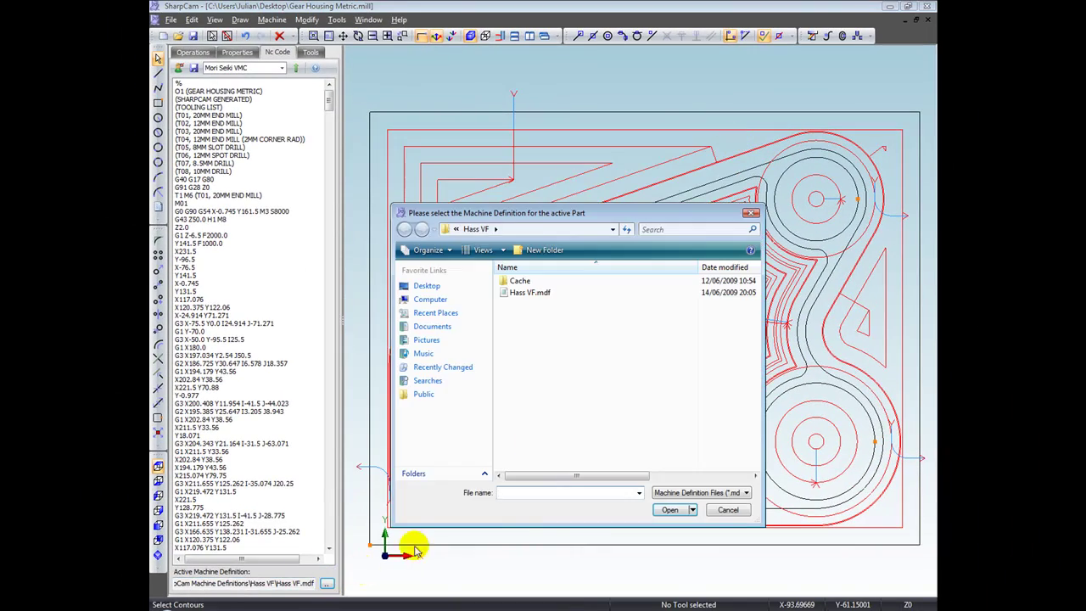
pyautogui.click(456, 229)
pyautogui.moveTo(494, 229)
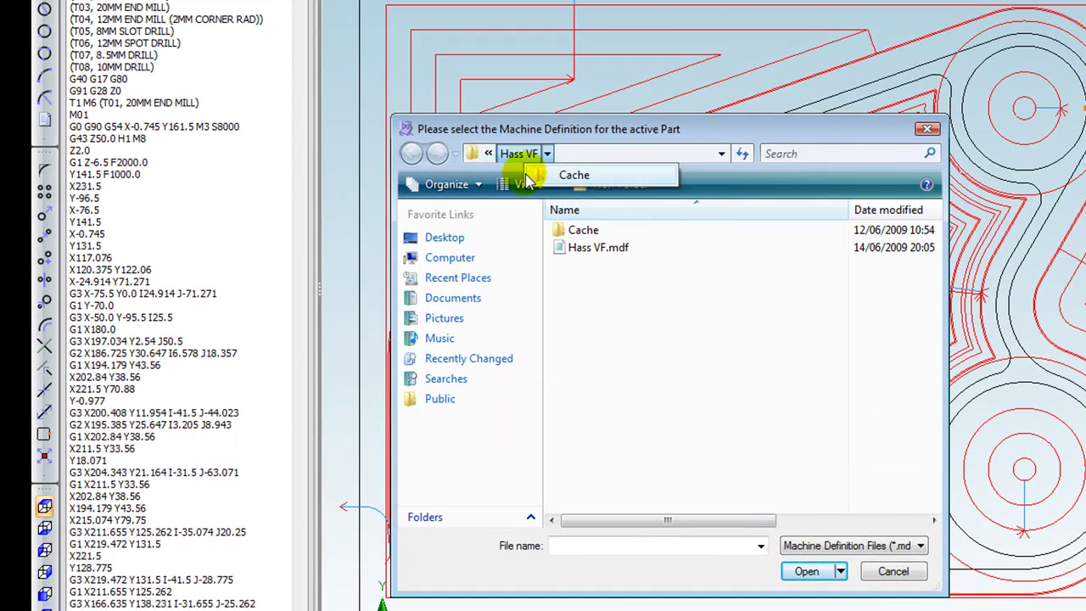
pyautogui.moveTo(488, 154)
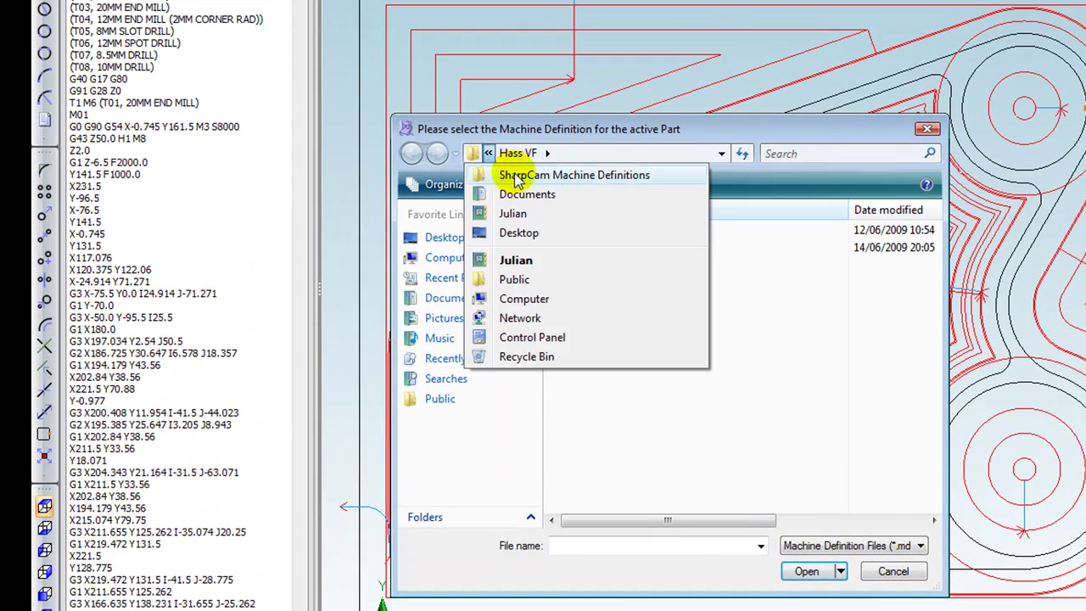
pyautogui.click(500, 174)
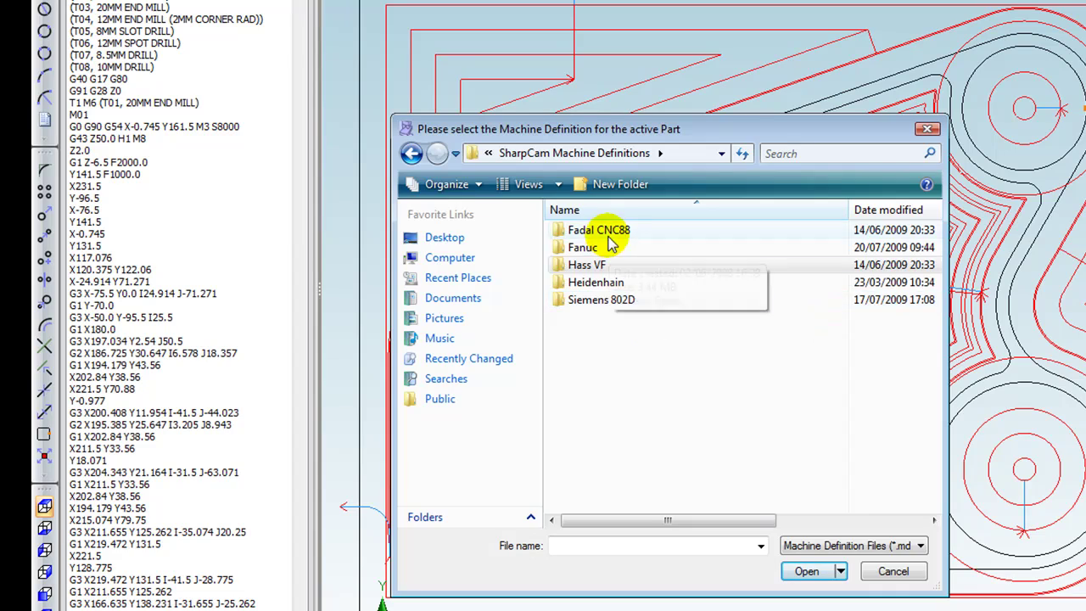
pyautogui.doubleClick(594, 230)
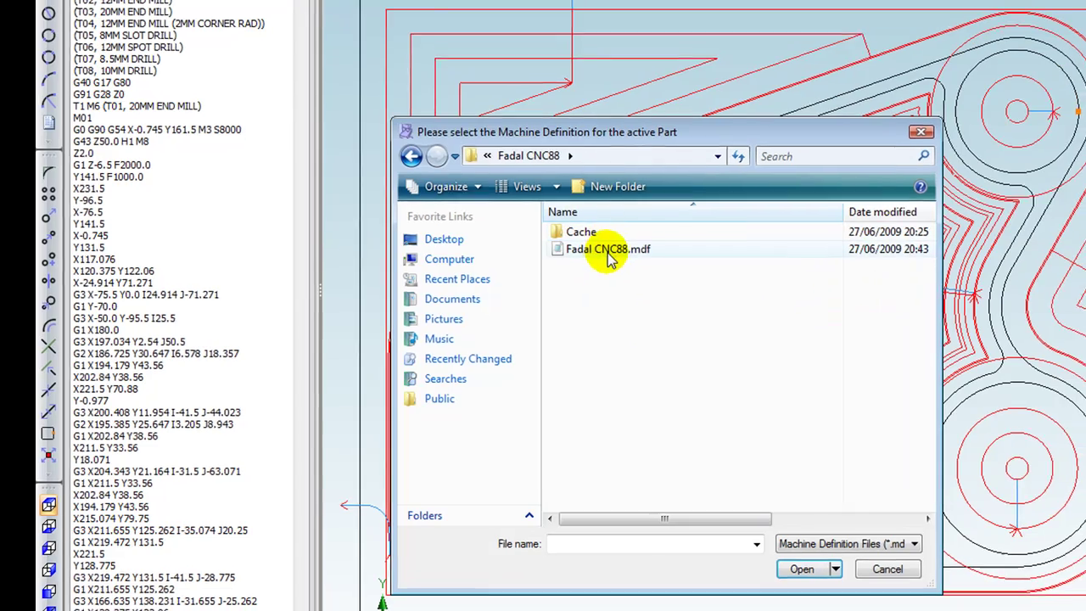
pyautogui.doubleClick(608, 259)
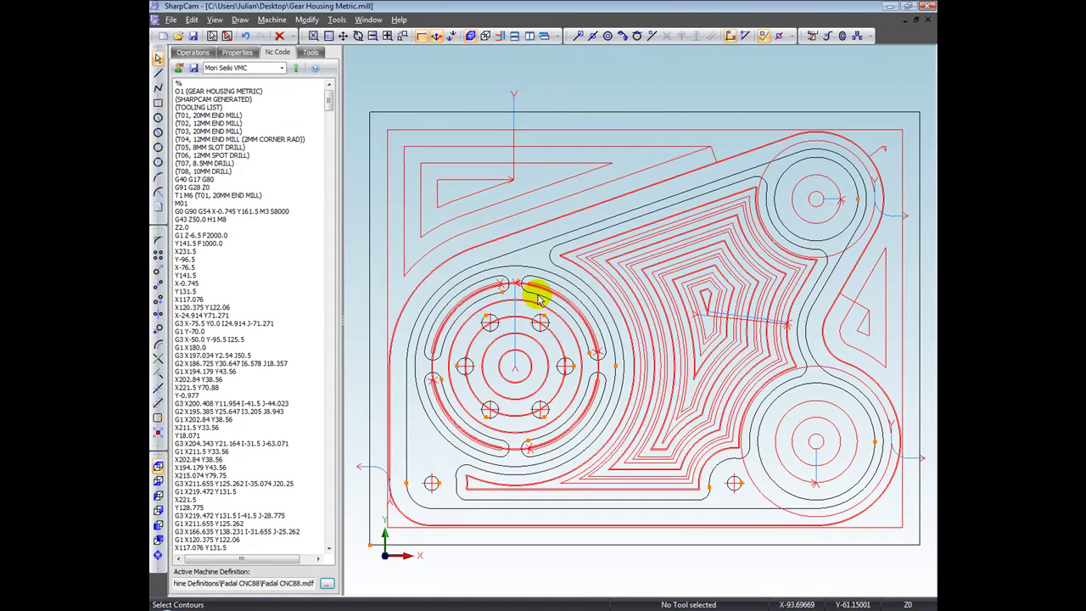
pyautogui.click(337, 19)
# Step: Open the Fadal CNC88 settings and read the P word for G83/G73 and Y axis stroke descriptions
pyautogui.click(377, 88)
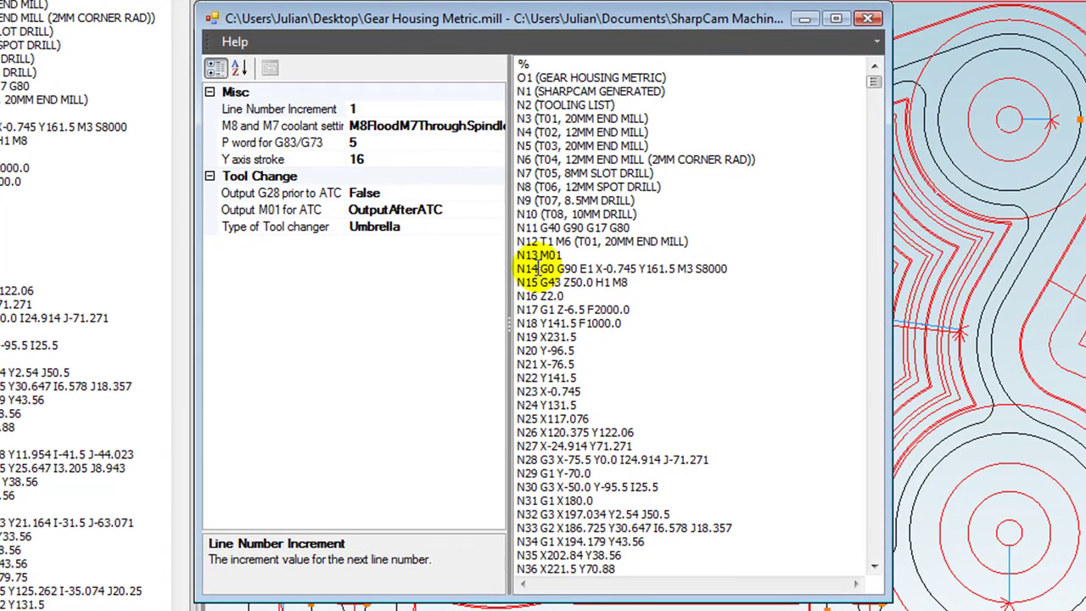
pyautogui.click(270, 144)
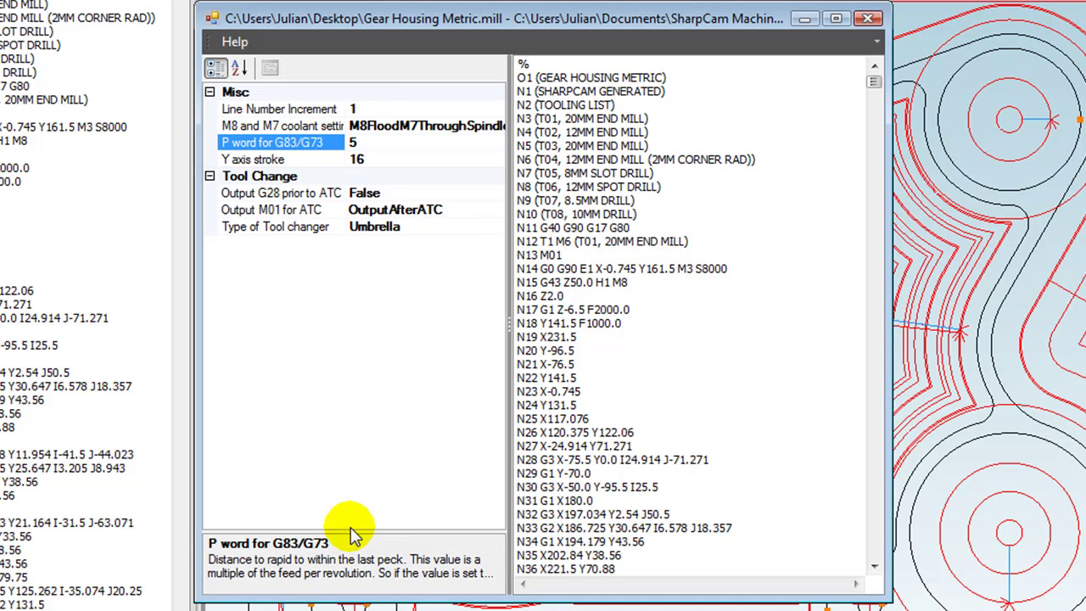
pyautogui.click(273, 159)
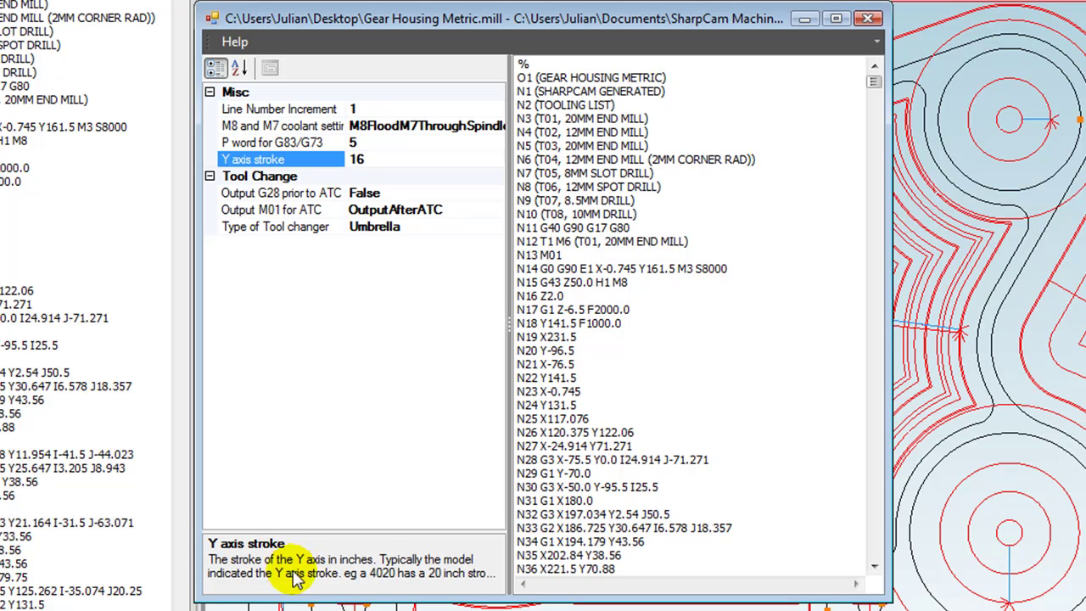
pyautogui.moveTo(369, 527); pyautogui.dragTo(379, 485)
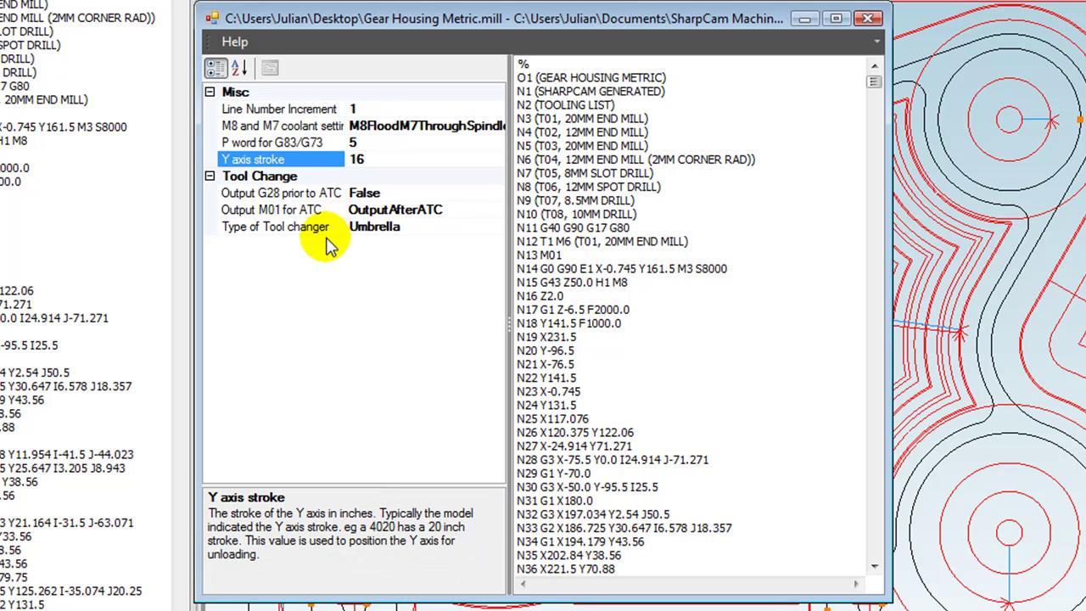
# Step: Review the Output G28/M01 for ATC, tool changer type, coolant and line number increment descriptions
pyautogui.click(279, 194)
pyautogui.click(275, 210)
pyautogui.click(293, 227)
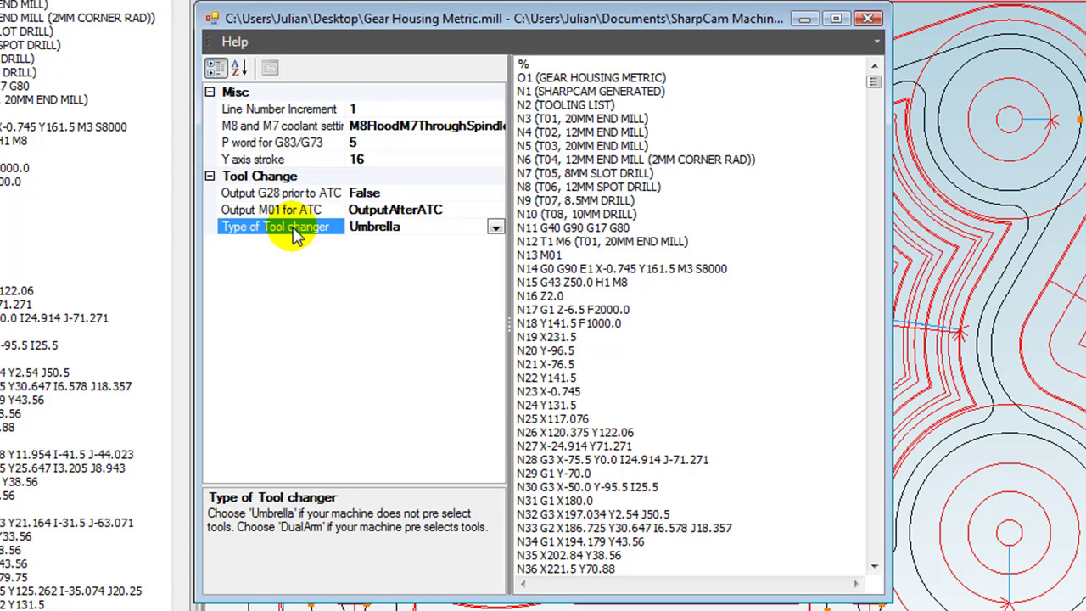
pyautogui.click(297, 210)
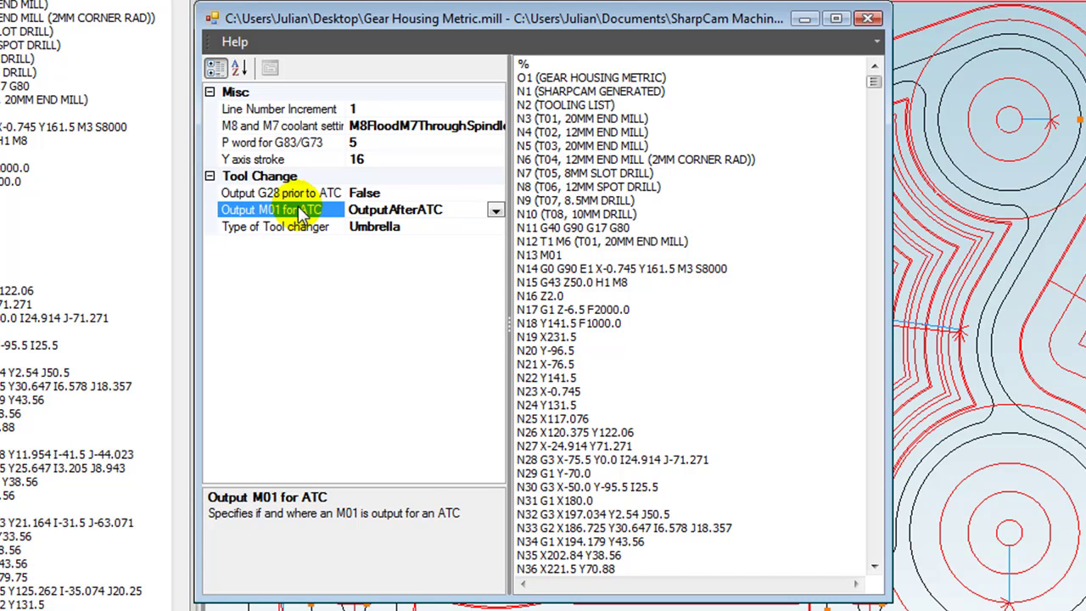
pyautogui.click(273, 159)
pyautogui.click(277, 142)
pyautogui.click(281, 125)
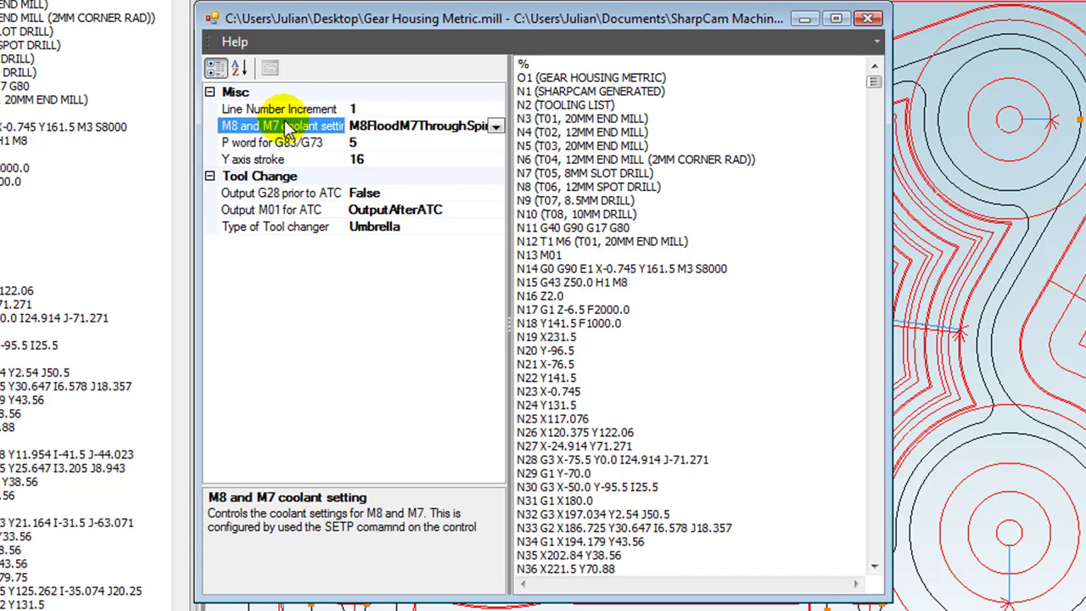
pyautogui.click(287, 110)
pyautogui.click(292, 127)
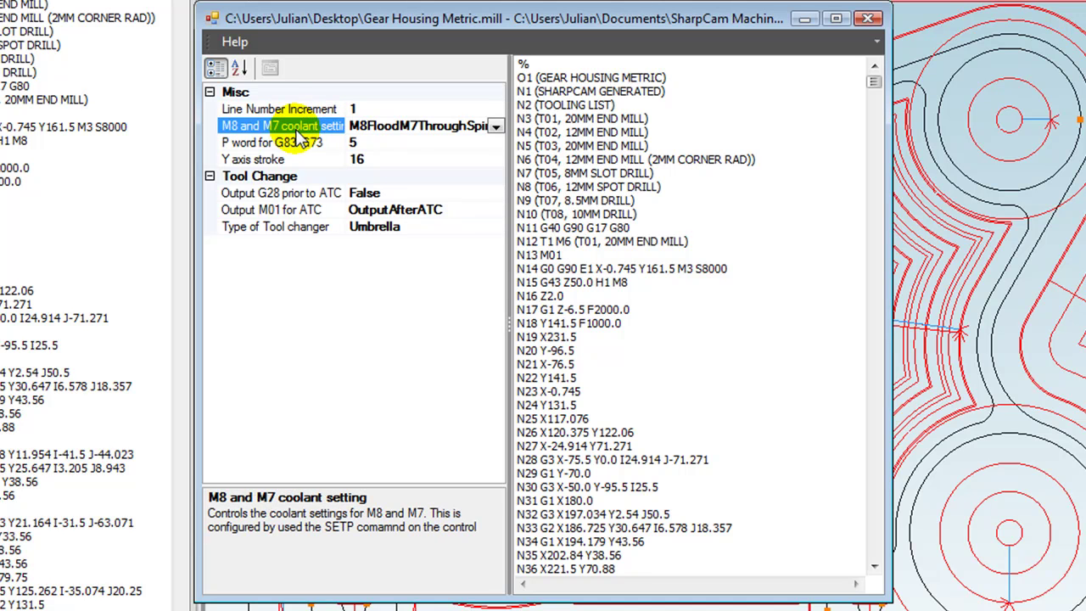